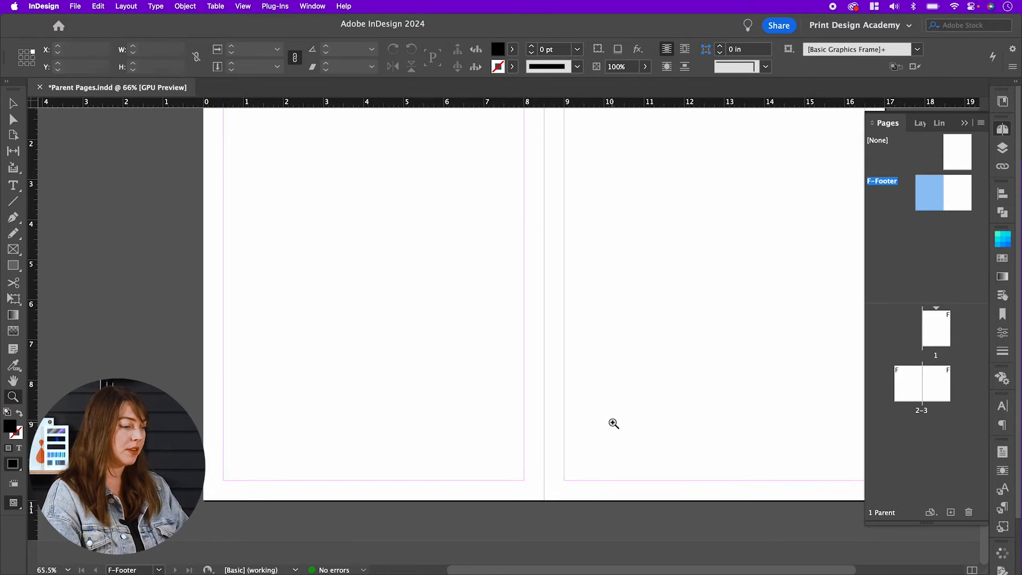
Draw a footer text frame about 4.5 × 0.62 in at the right parent page's bottom margin and set its type to Akkurat Bold, 20 pt.
{"action": "scroll", "coordinate": [614, 423], "scroll_direction": "right", "scroll_amount": 3}
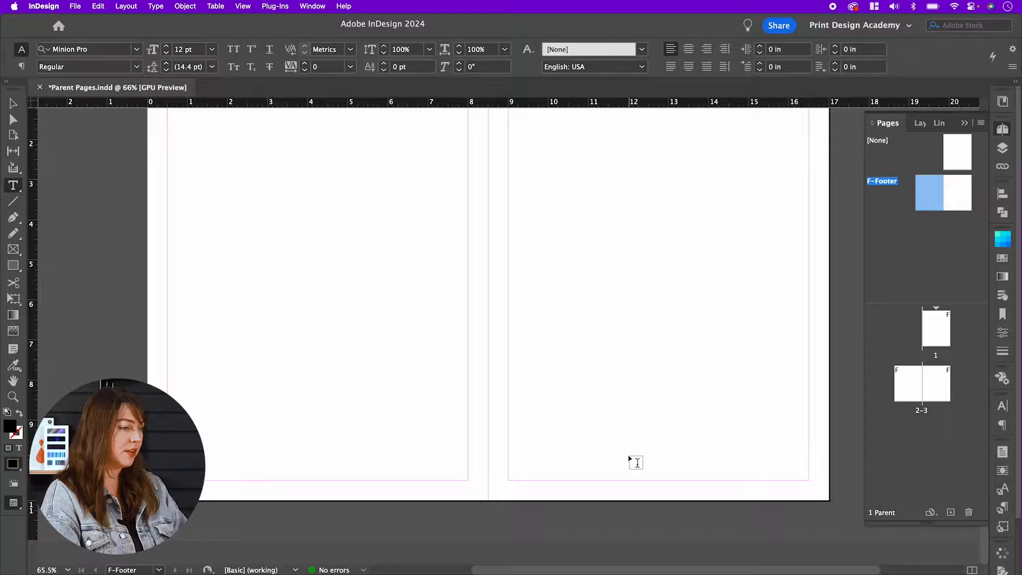
{"action": "left_click_drag", "start_coordinate": [628, 456], "coordinate": [810, 477]}
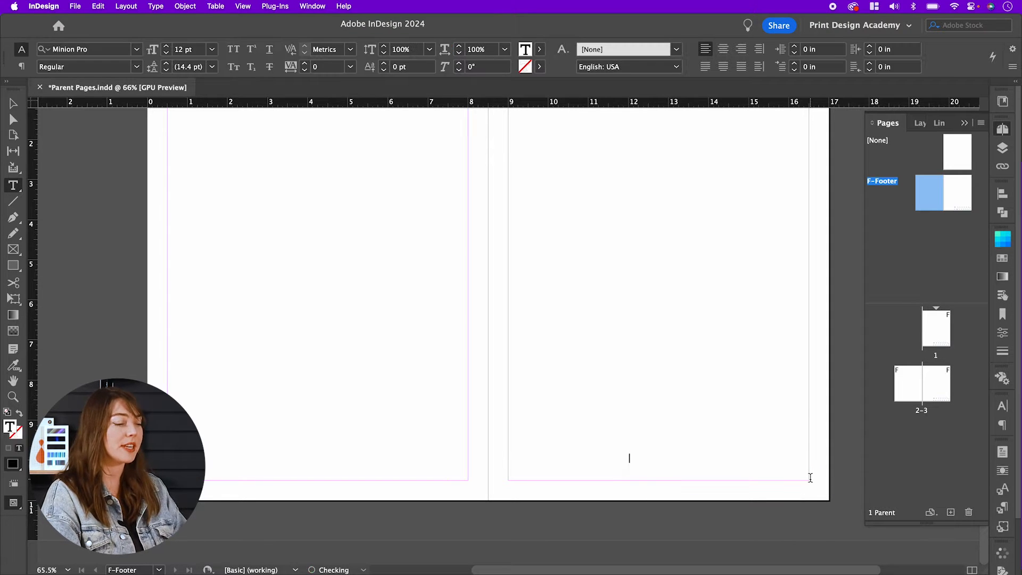
{"action": "left_click", "coordinate": [101, 50]}
{"action": "type", "text": "ab"}
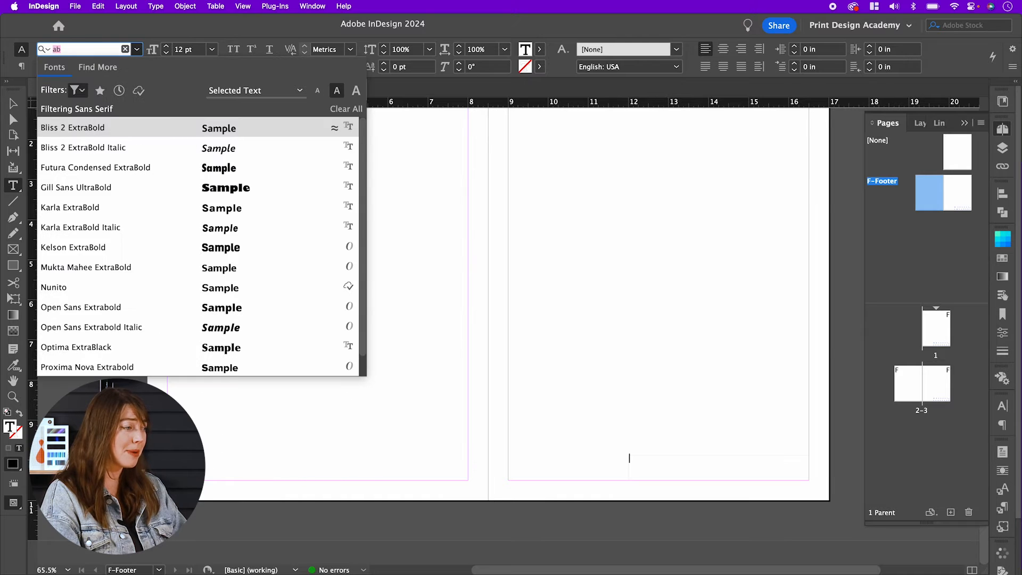
{"action": "type", "text": "akk"}
{"action": "key", "text": "Return"}
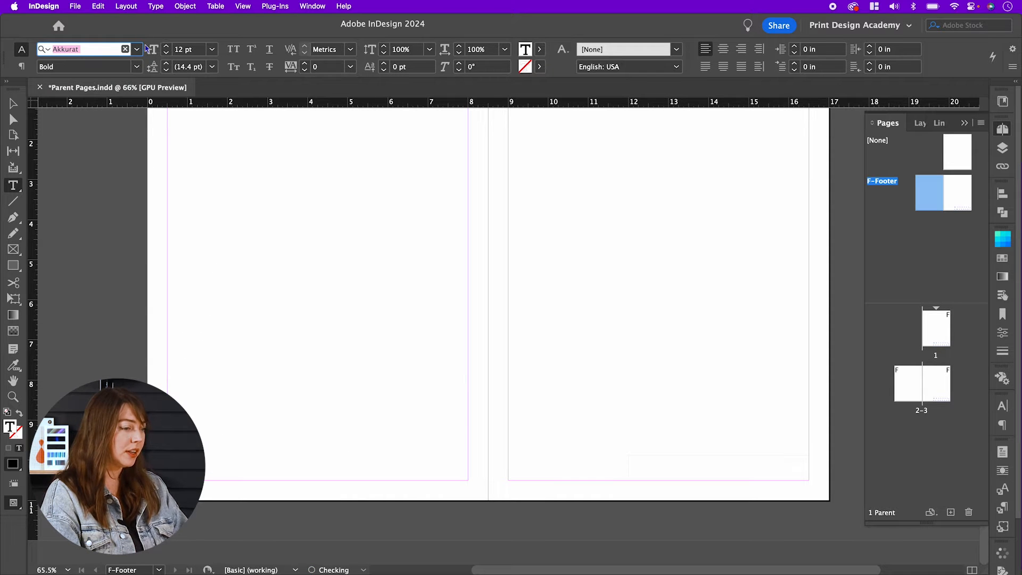
{"action": "key", "text": "Escape"}
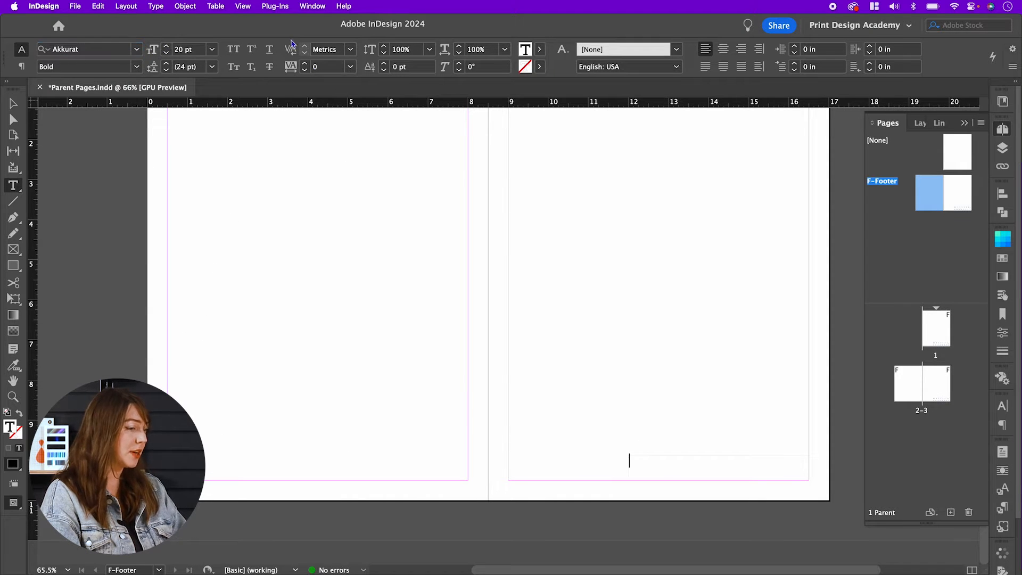
Insert a Current Page Number marker in the footer frame, preceded by a Section Marker and a vertical bar.
{"action": "left_click", "coordinate": [155, 6]}
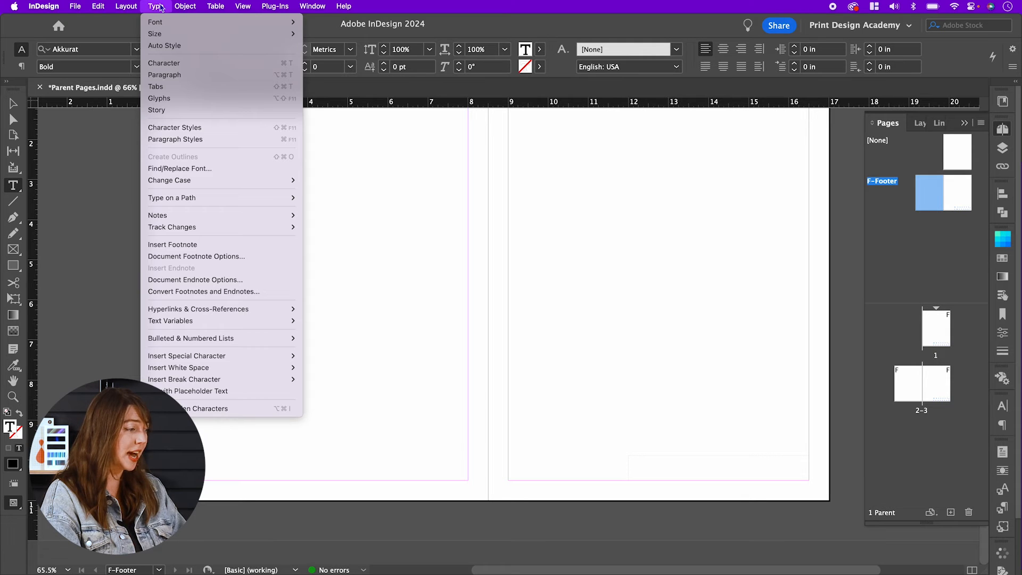
{"action": "mouse_move", "coordinate": [234, 355]}
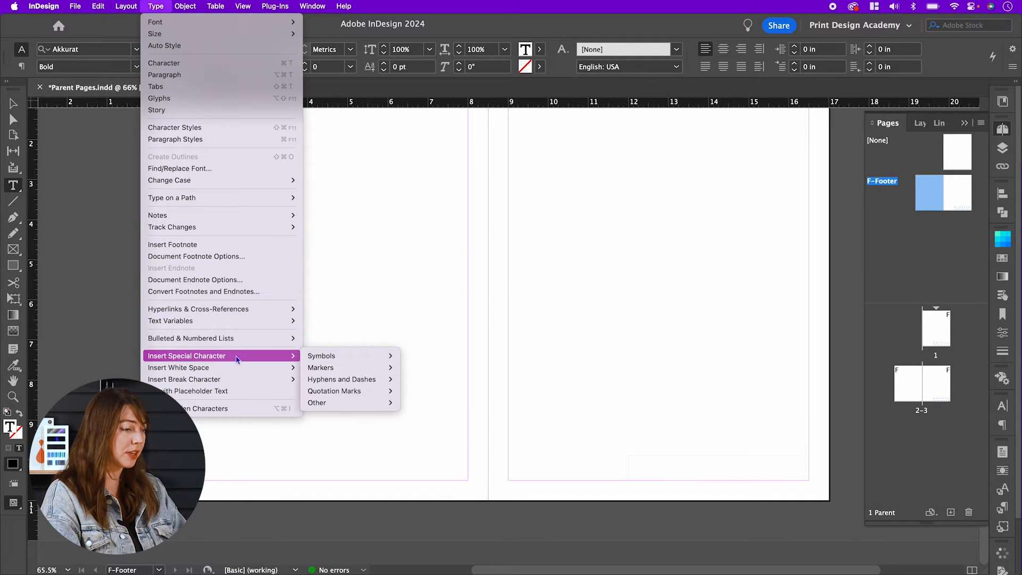
{"action": "mouse_move", "coordinate": [368, 356]}
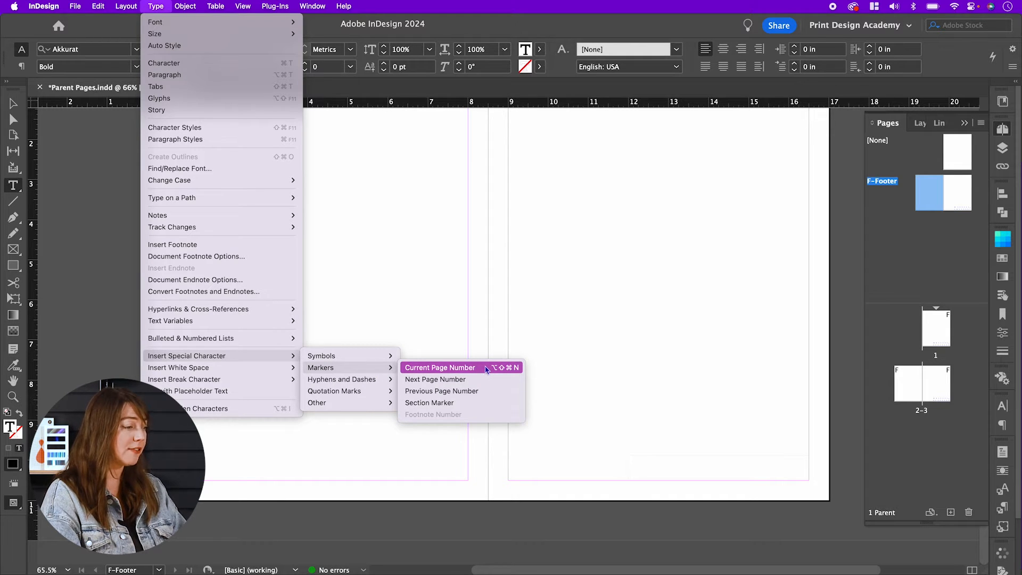
{"action": "left_click", "coordinate": [439, 367]}
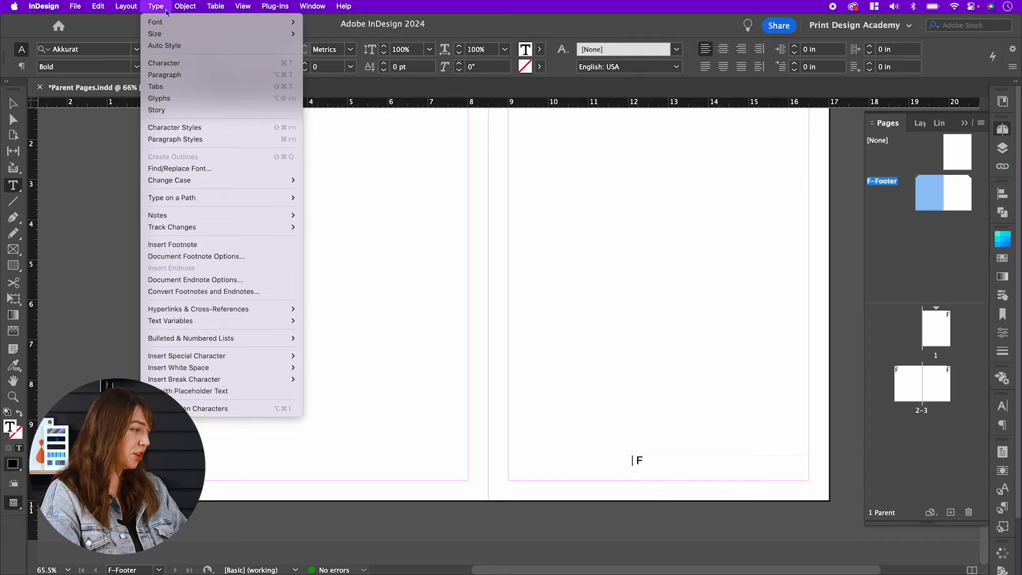
{"action": "mouse_move", "coordinate": [266, 355]}
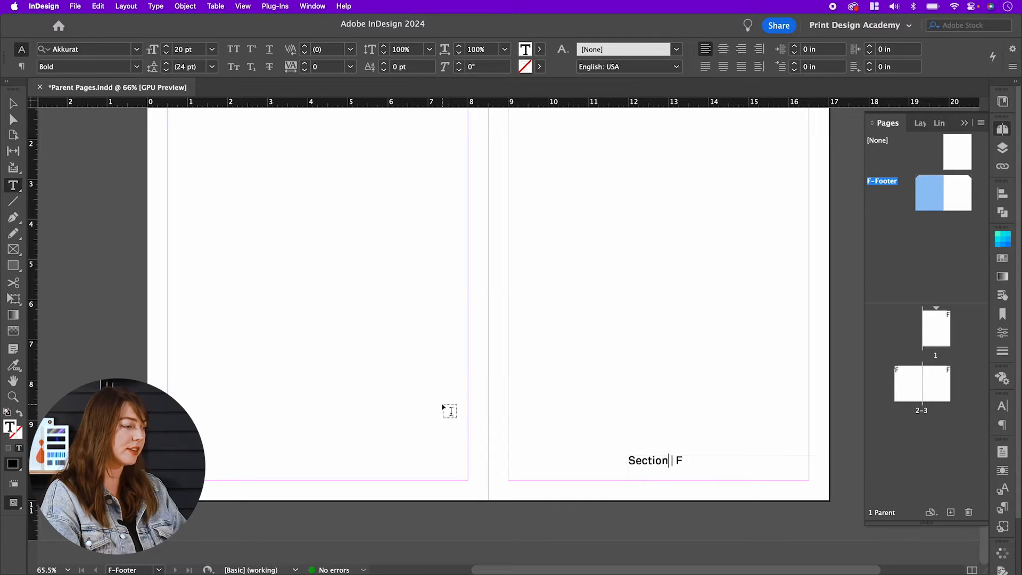
Set the Section marker text in the right page's footer to Akkurat Light Italic.
{"action": "key", "text": "shift+super+Left"}
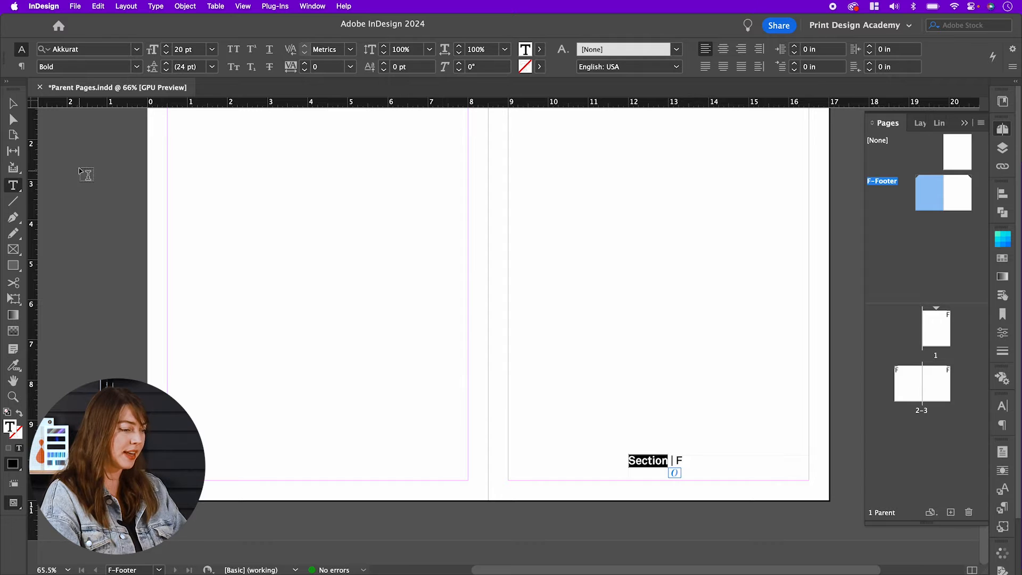
{"action": "left_click", "coordinate": [136, 68]}
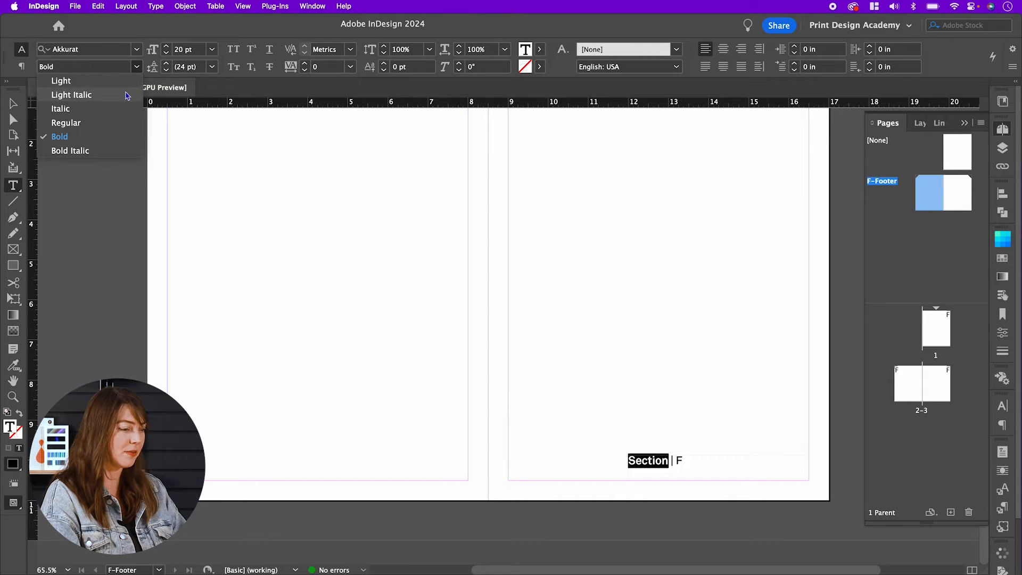
{"action": "left_click", "coordinate": [126, 95]}
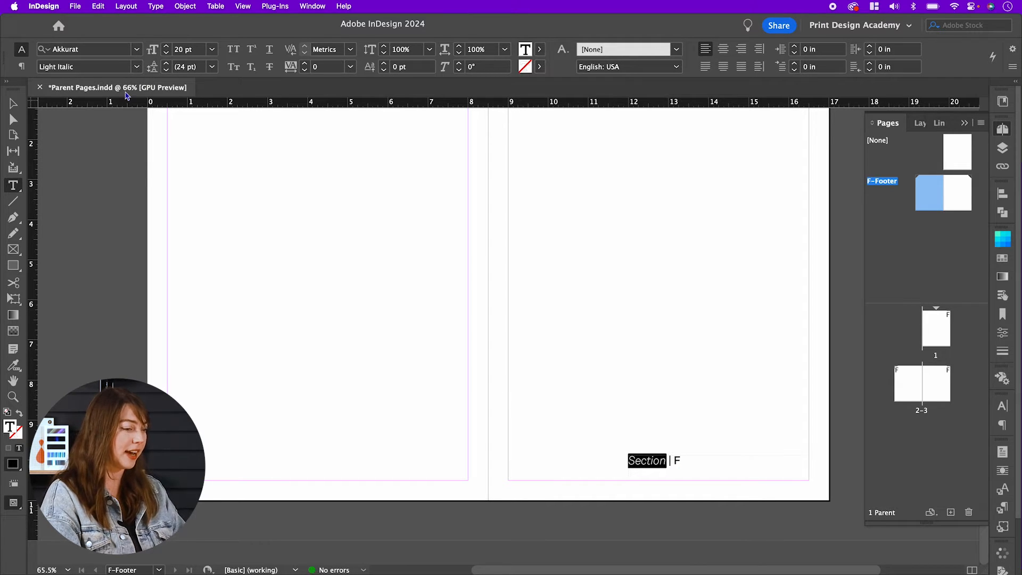
Right-align the footer text and align it to the bottom of its frame.
{"action": "left_click", "coordinate": [742, 49]}
{"action": "key", "text": "Escape"}
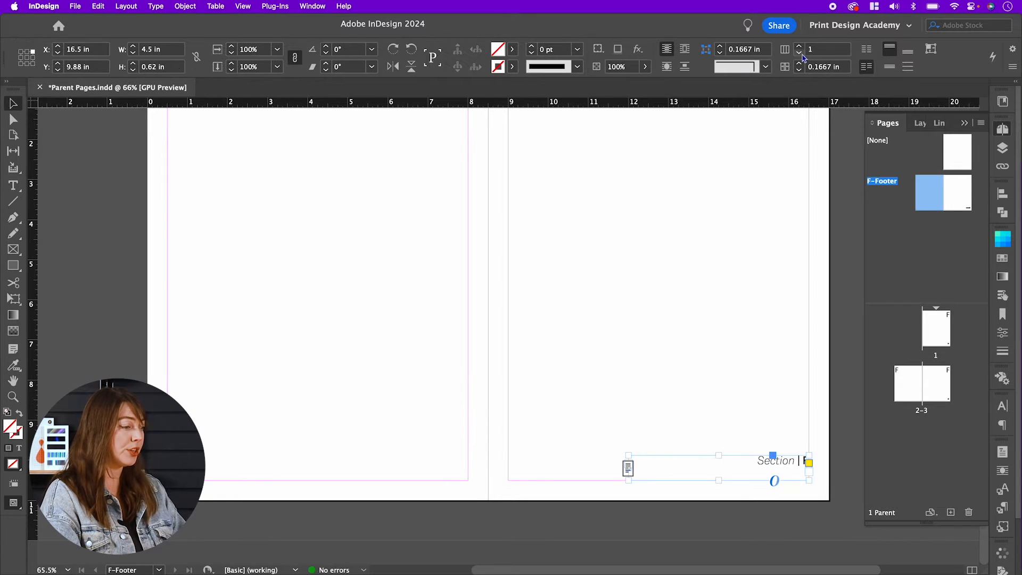
{"action": "left_click", "coordinate": [751, 392]}
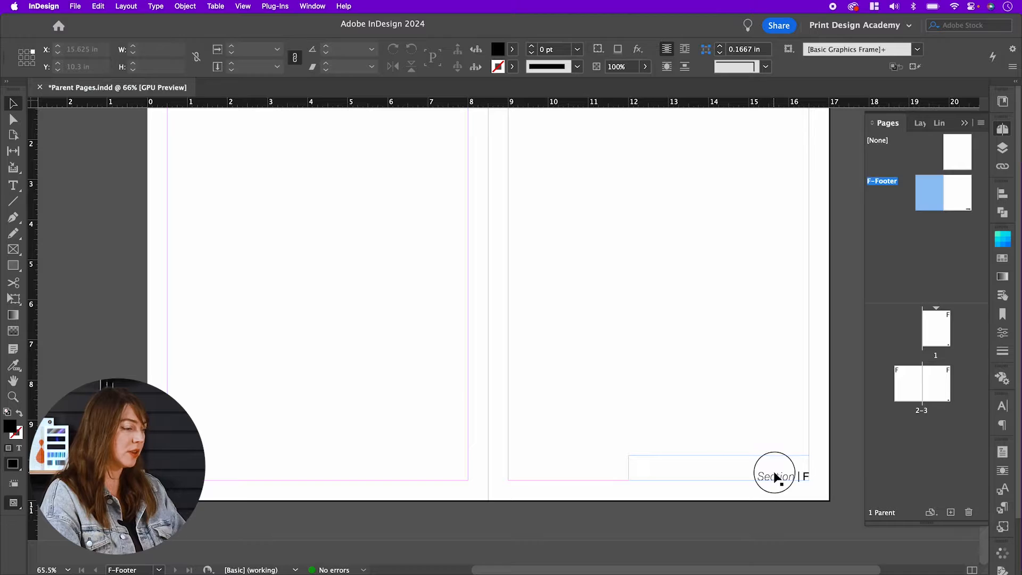
Duplicate the footer frame to the left parent page's bottom margin, with left-aligned text and the page number before the section marker.
{"action": "left_click", "coordinate": [780, 475]}
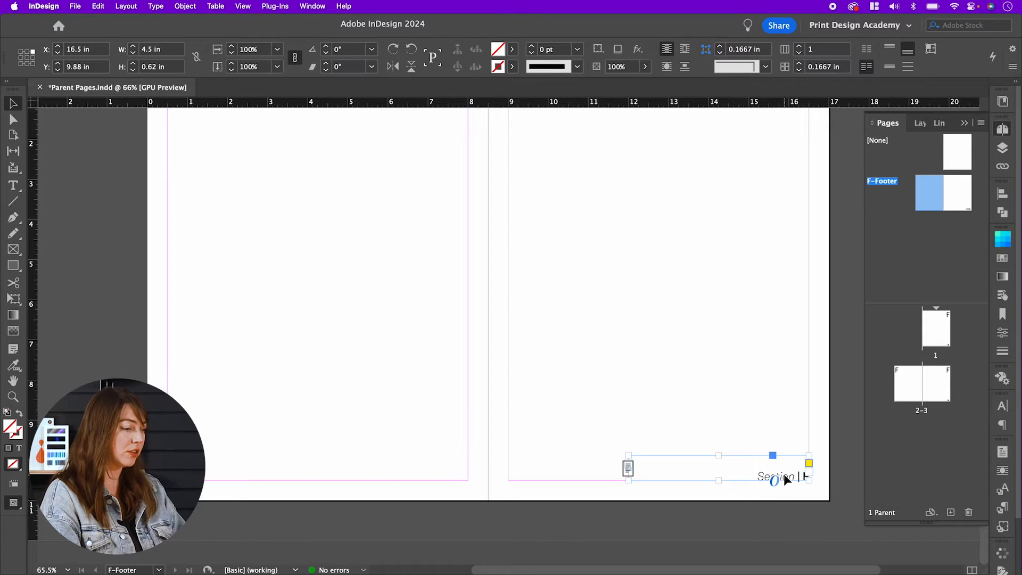
{"action": "left_click_drag", "start_coordinate": [791, 479], "coordinate": [331, 451]}
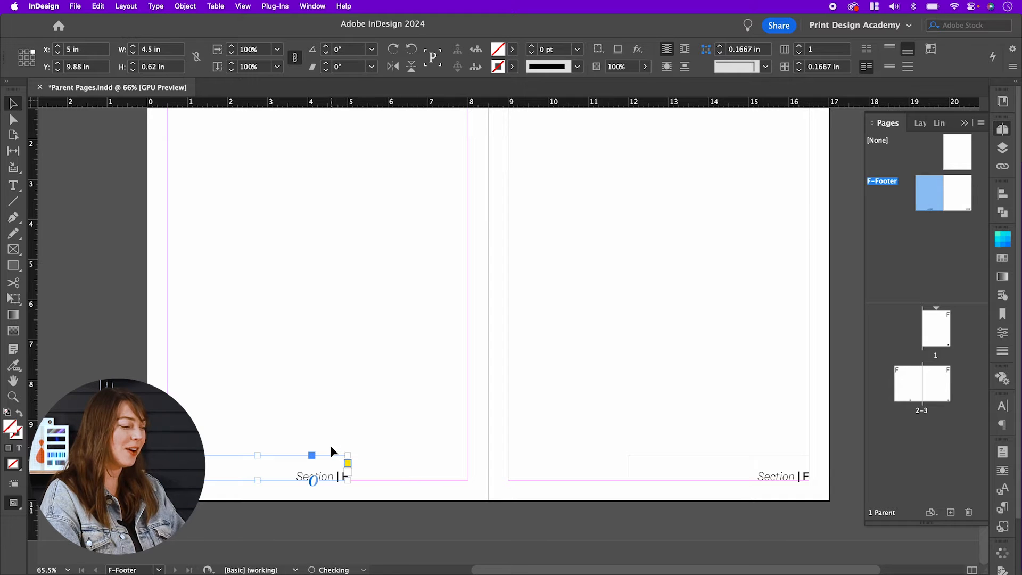
{"action": "key", "text": "t"}
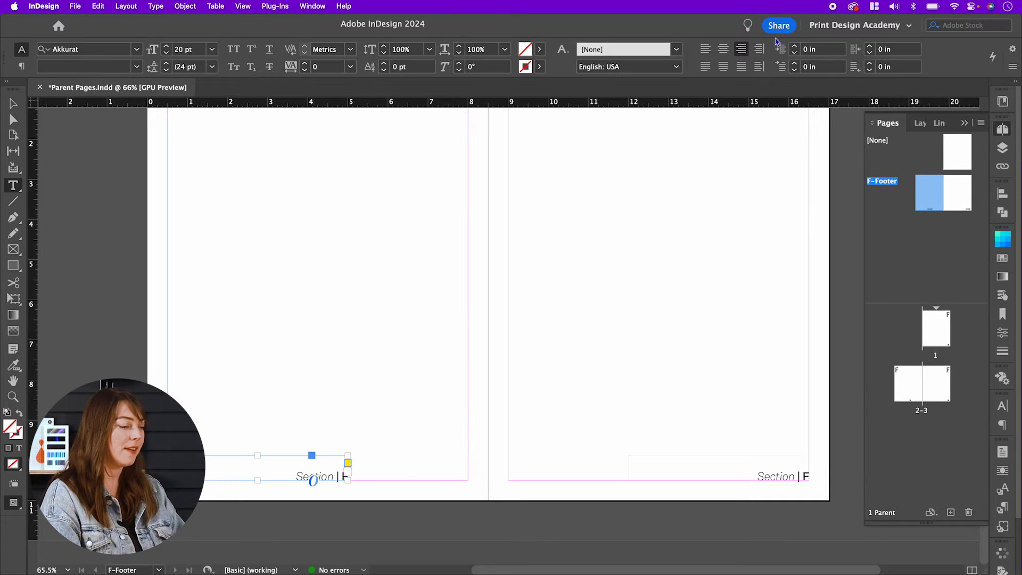
{"action": "left_click", "coordinate": [704, 50]}
{"action": "left_click", "coordinate": [412, 430]}
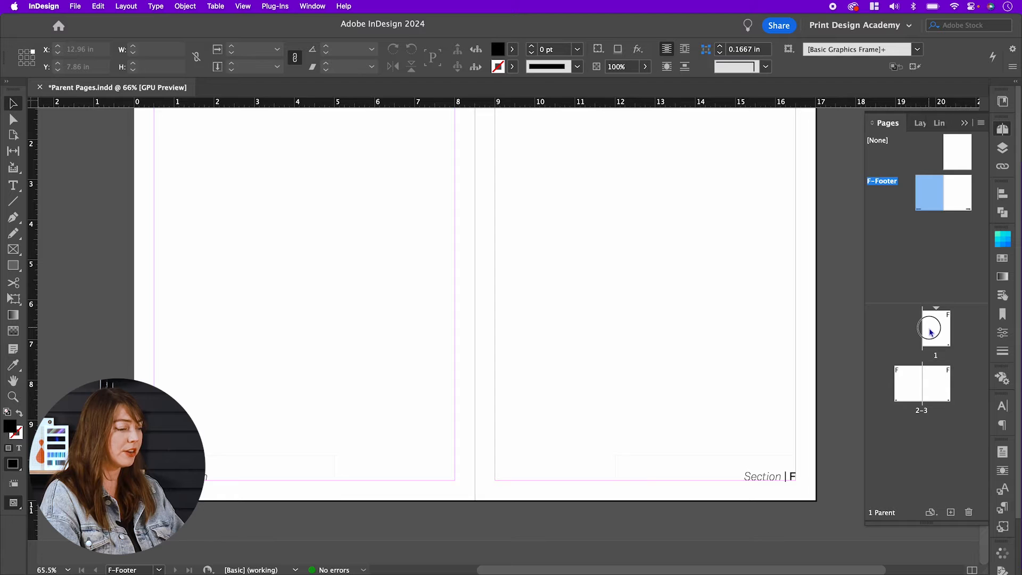
Go to page 1, review the footers on the document pages, and set page 1's section marker to "Introduction".
{"action": "double_click", "coordinate": [930, 332]}
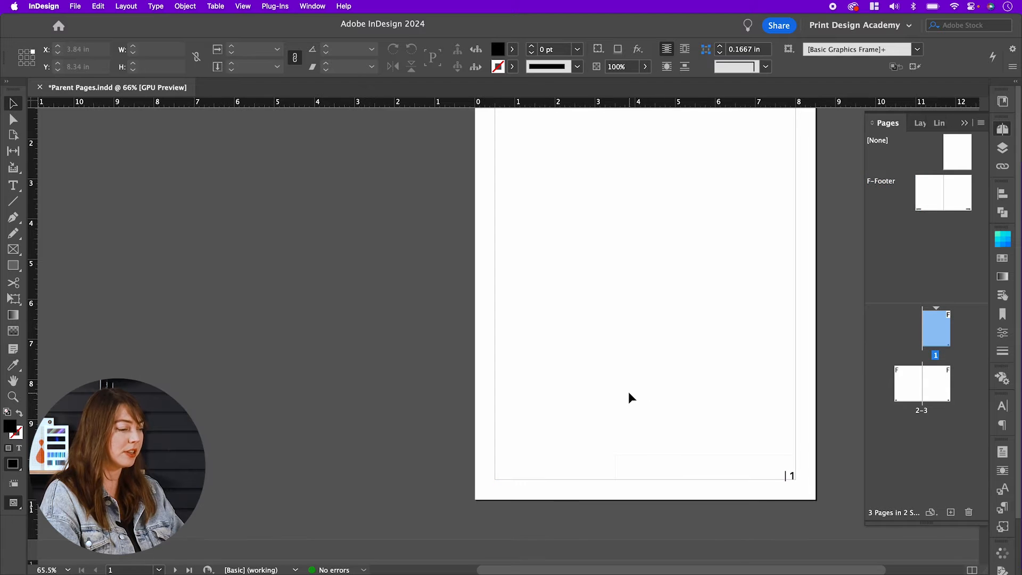
{"action": "scroll", "coordinate": [630, 396], "scroll_direction": "down", "scroll_amount": 10}
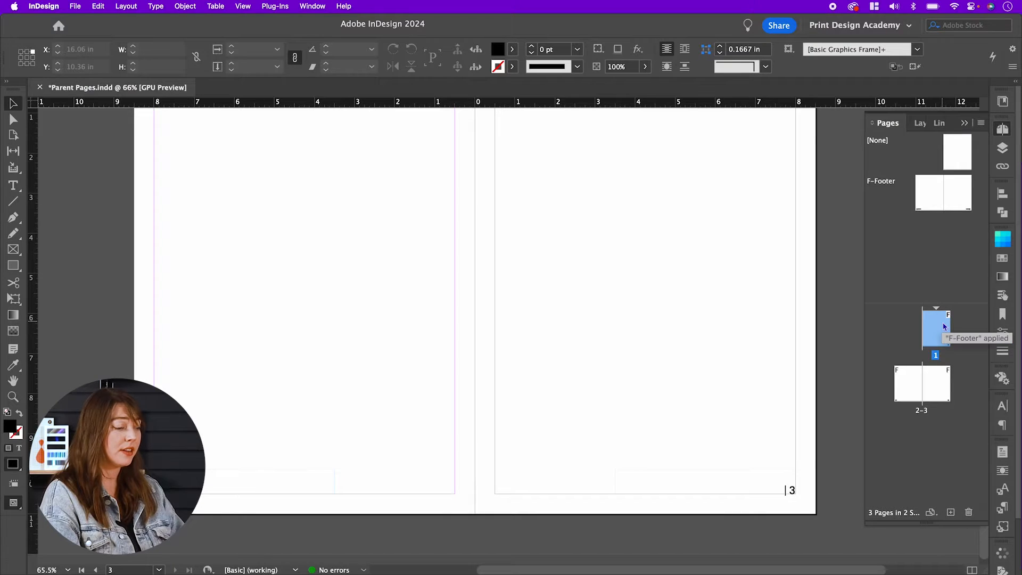
{"action": "right_click", "coordinate": [944, 326]}
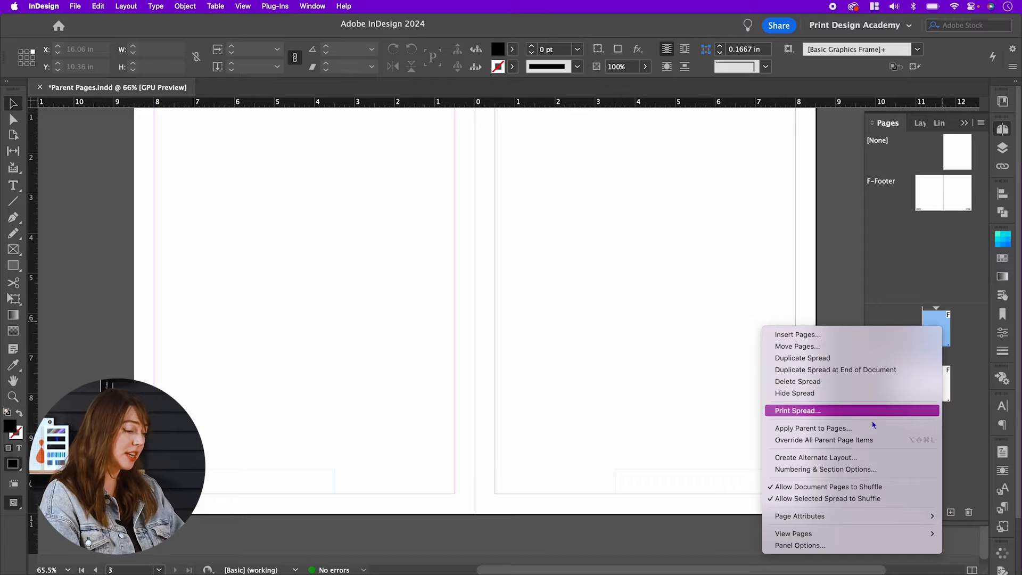
{"action": "left_click", "coordinate": [885, 471]}
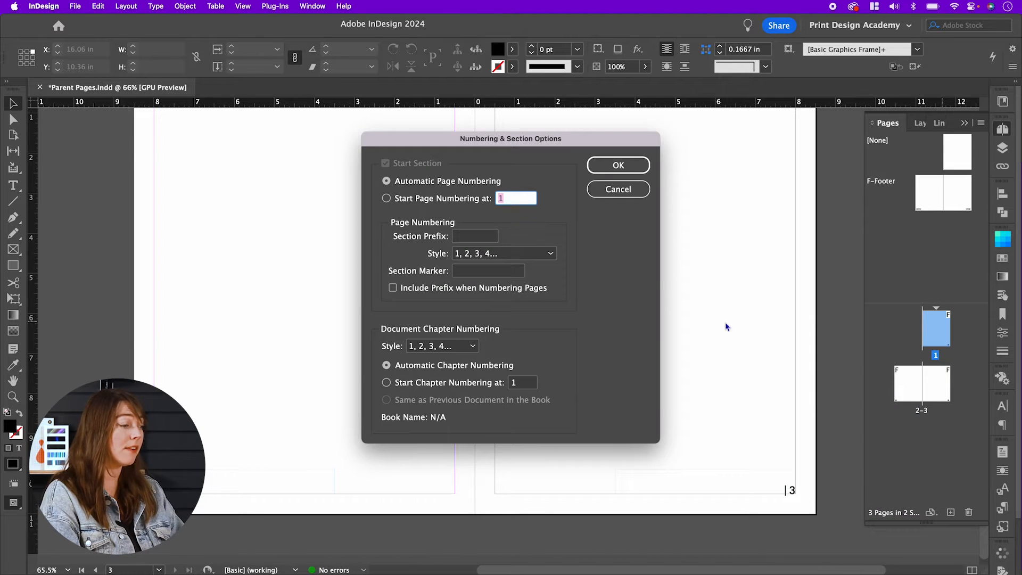
{"action": "left_click", "coordinate": [489, 272]}
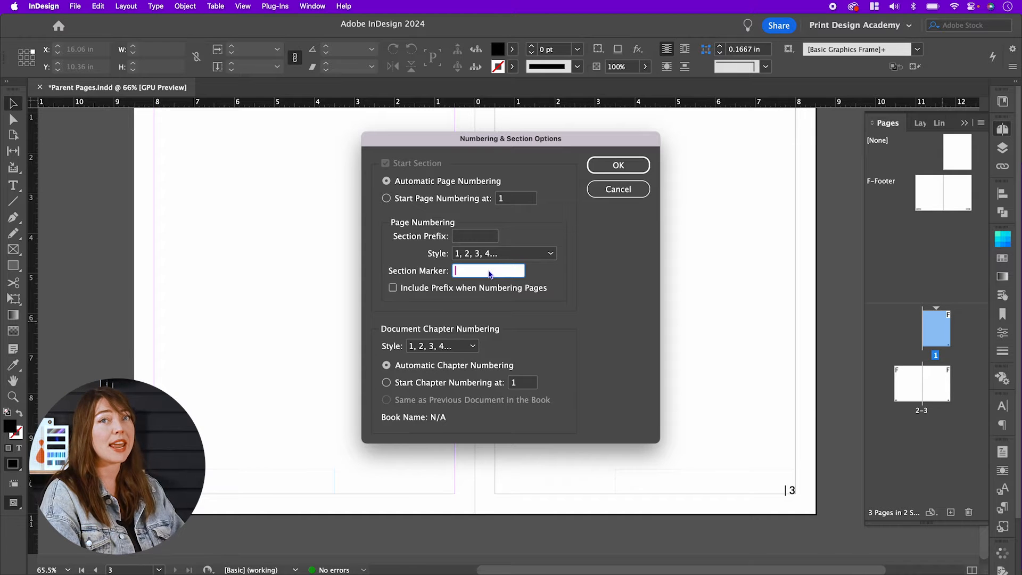
{"action": "type", "text": "Introduction"}
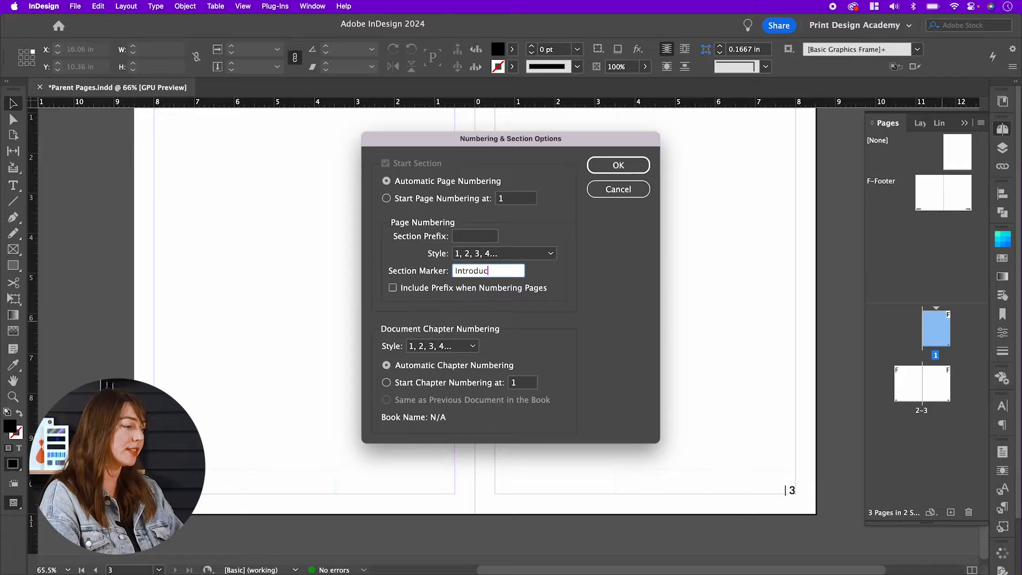
{"action": "key", "text": "Return"}
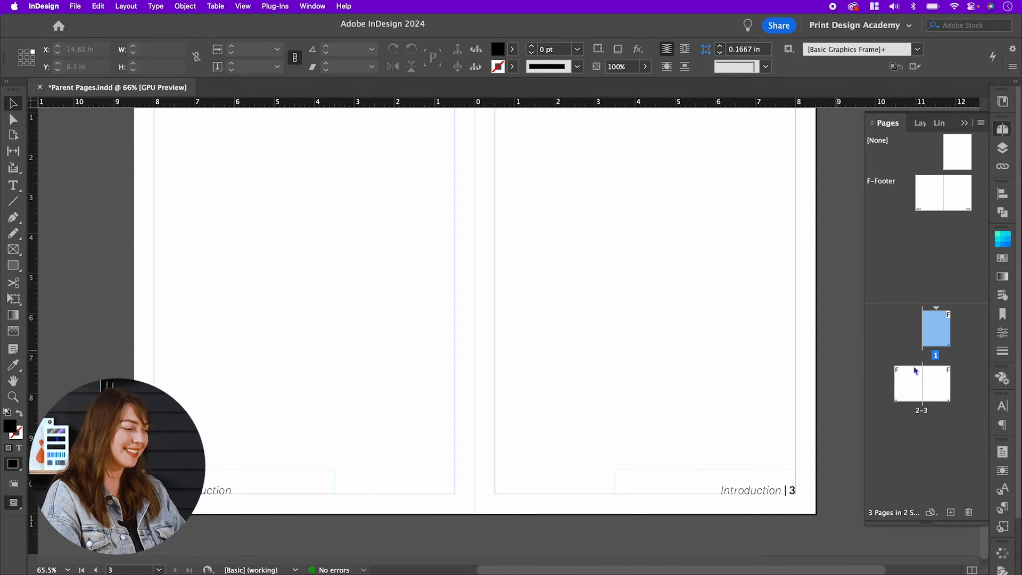
Add two new pages after page 3 to form the spread 4-5.
{"action": "left_click", "coordinate": [936, 384]}
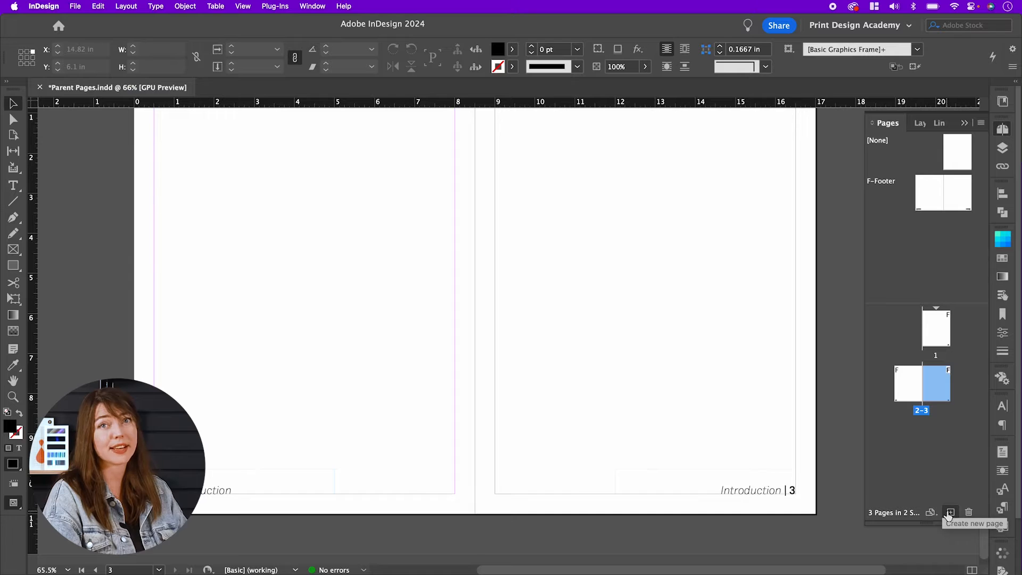
{"action": "left_click", "coordinate": [950, 512]}
{"action": "left_click", "coordinate": [949, 512]}
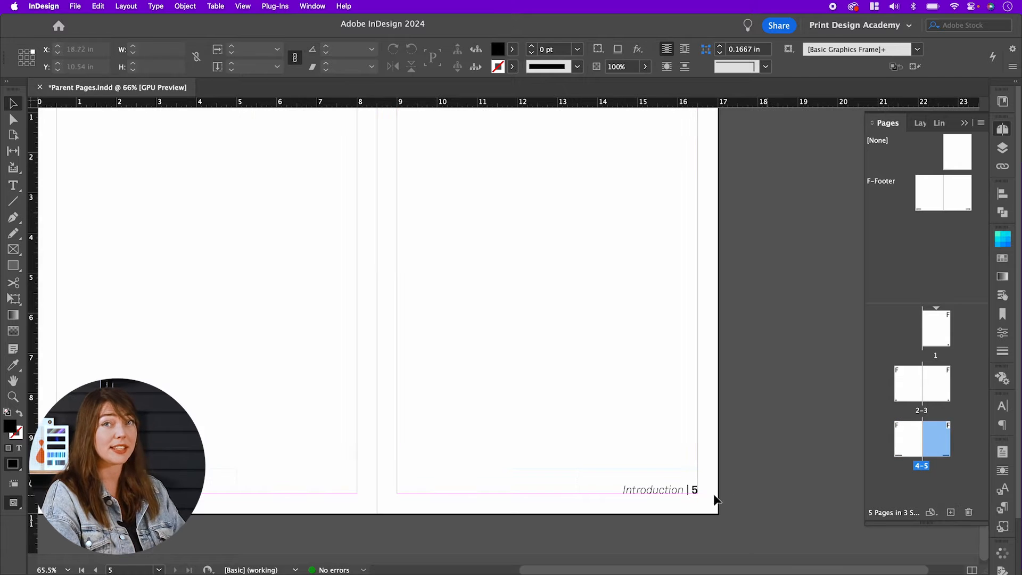
{"action": "key", "text": "z"}
{"action": "scroll", "coordinate": [623, 490], "scroll_direction": "left", "scroll_amount": 3}
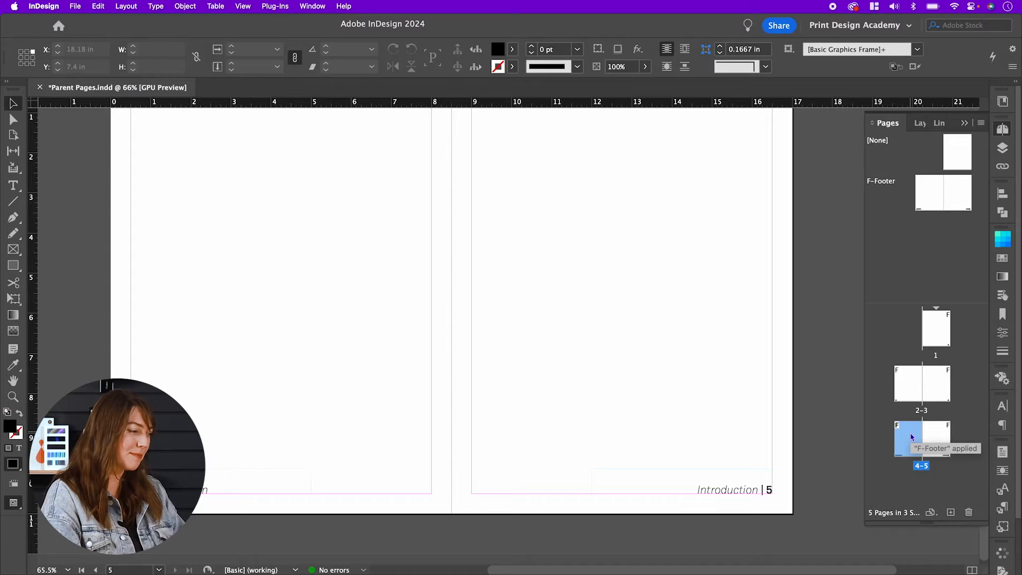
Start a new section at page 4 with the section marker "Parent Pages", and check the section start indicators.
{"action": "right_click", "coordinate": [912, 437]}
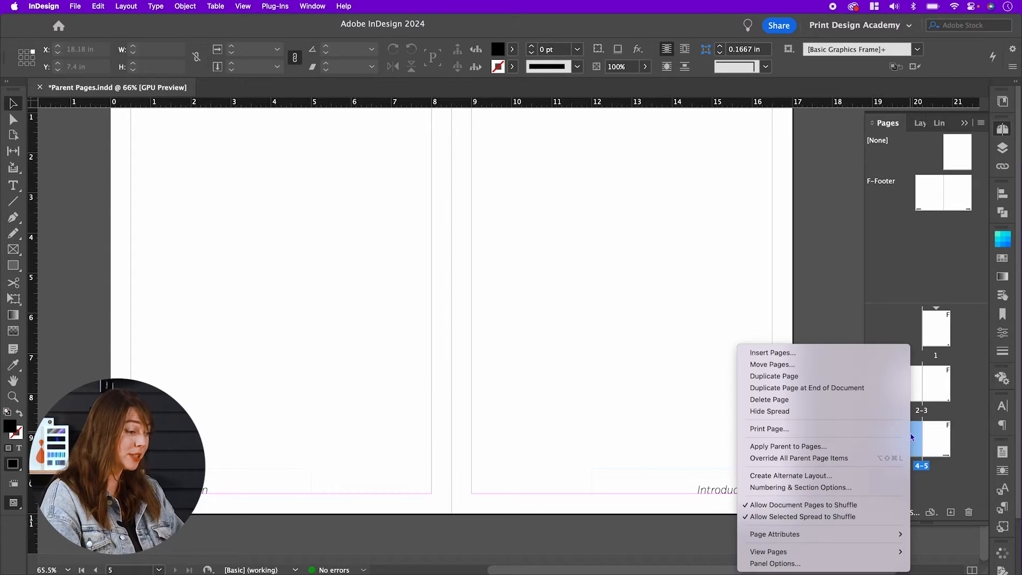
{"action": "left_click", "coordinate": [874, 487]}
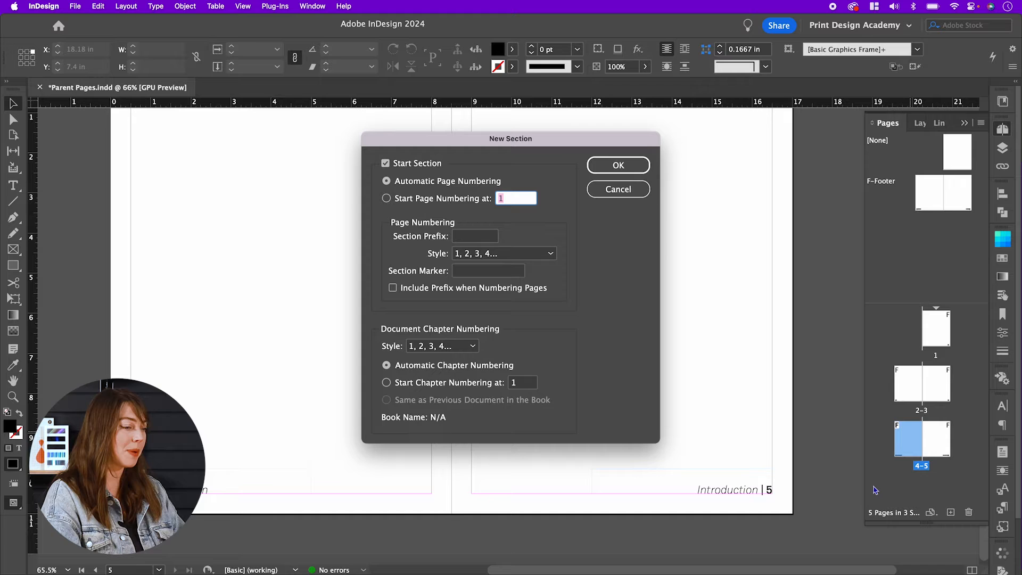
{"action": "left_click", "coordinate": [494, 271]}
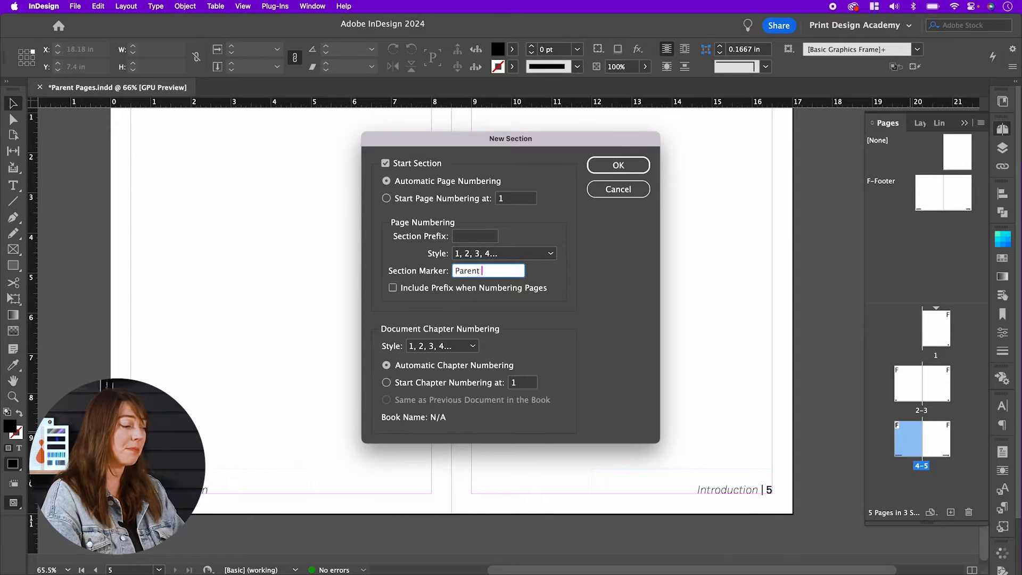
{"action": "key", "text": "Return"}
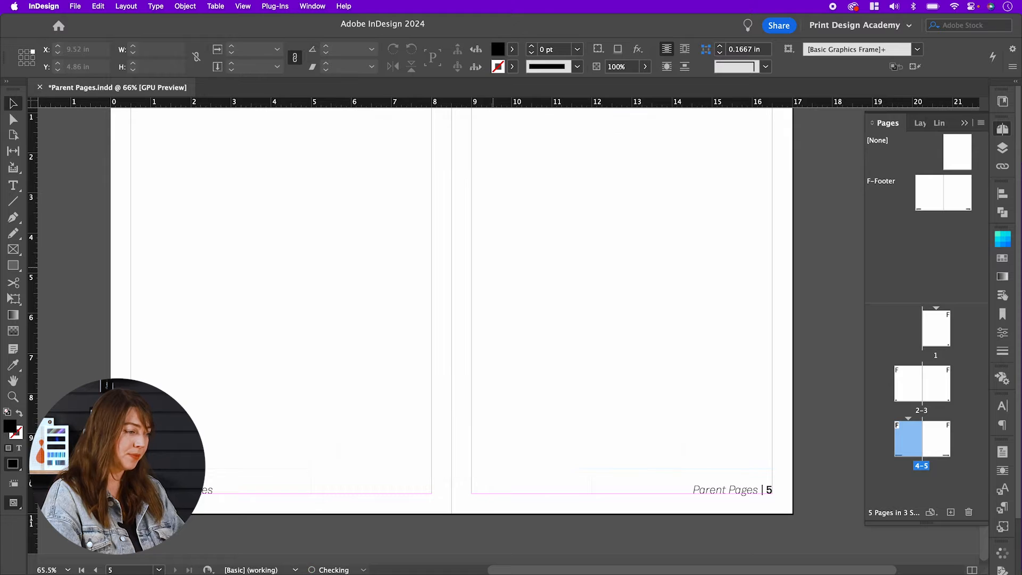
{"action": "left_click", "coordinate": [939, 310]}
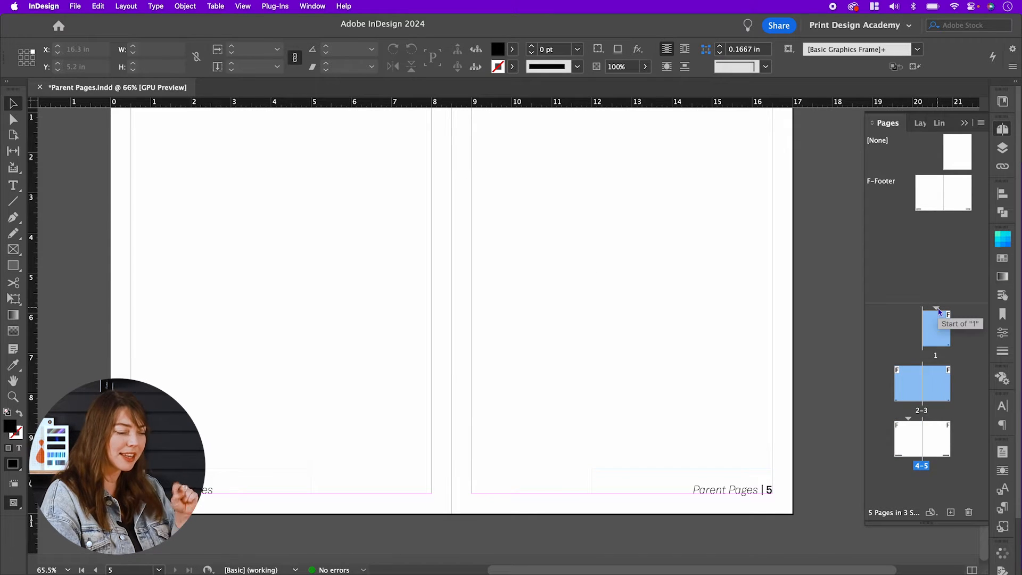
{"action": "left_click", "coordinate": [908, 421]}
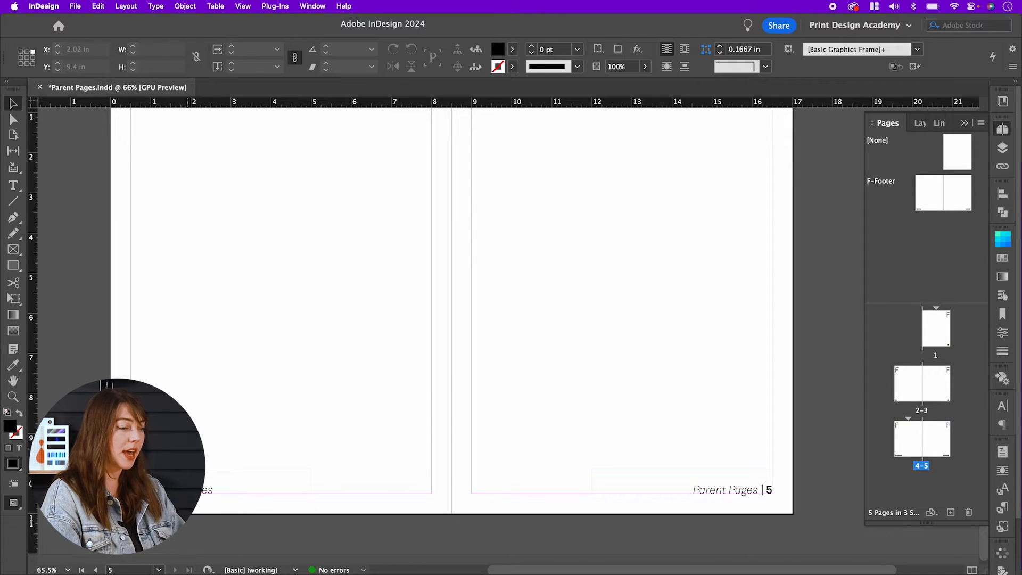
Create a two-page Letter-size parent with prefix T, named "Title Pages" and based on the F-Footer parent.
{"action": "scroll", "coordinate": [418, 457], "scroll_direction": "up", "scroll_amount": 3}
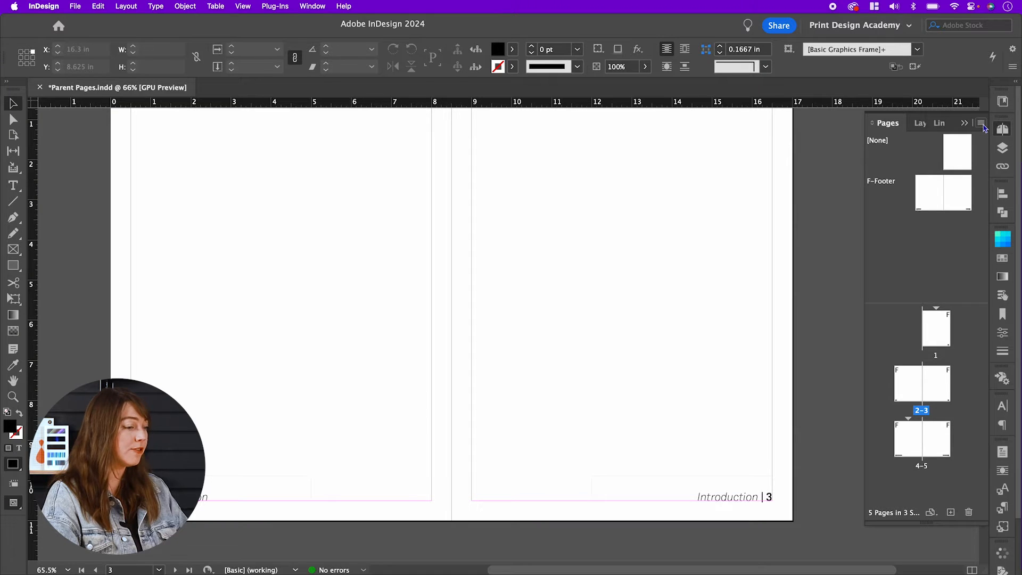
{"action": "left_click", "coordinate": [978, 121]}
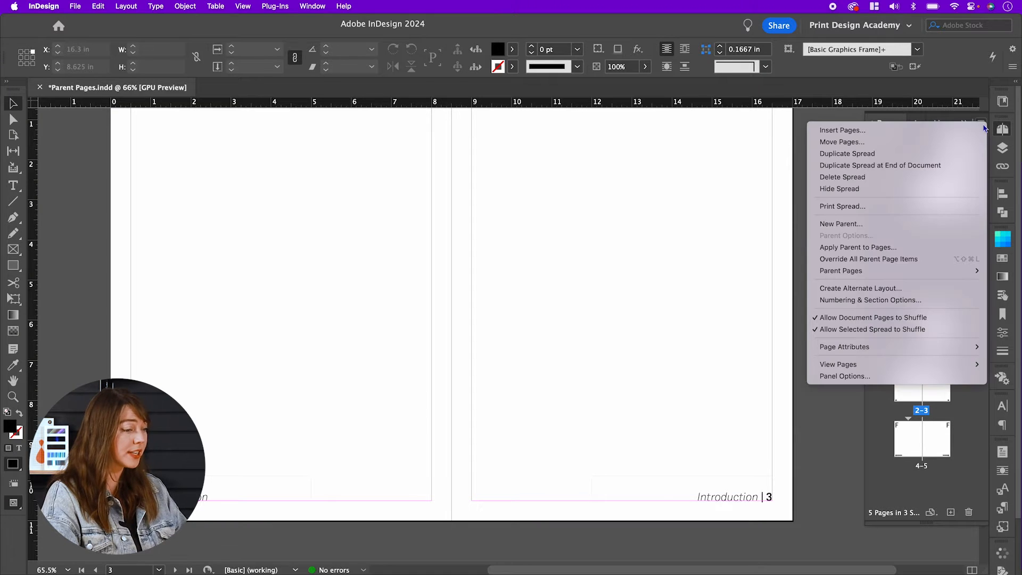
{"action": "left_click", "coordinate": [892, 224]}
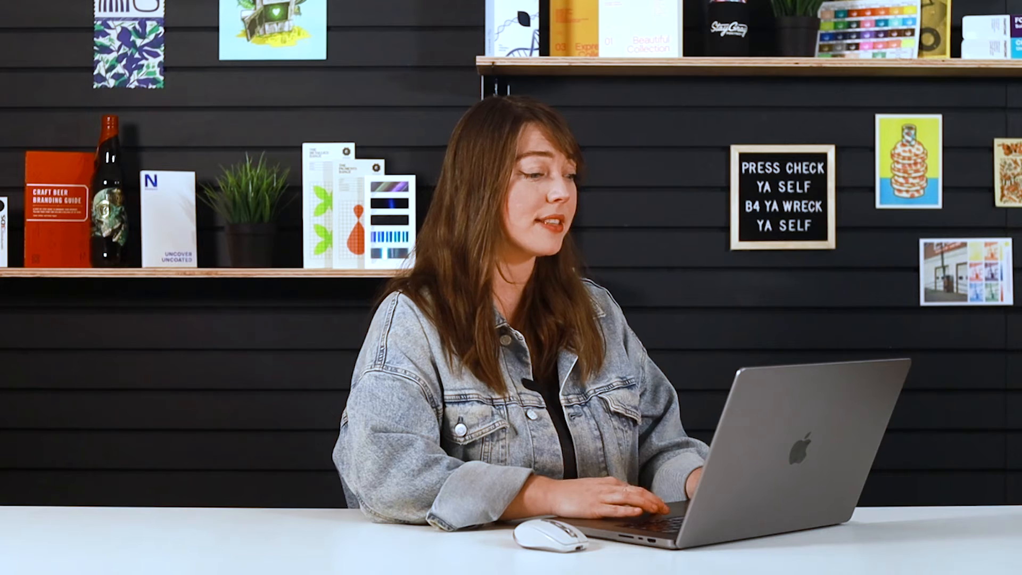
{"action": "left_click", "coordinate": [489, 266]}
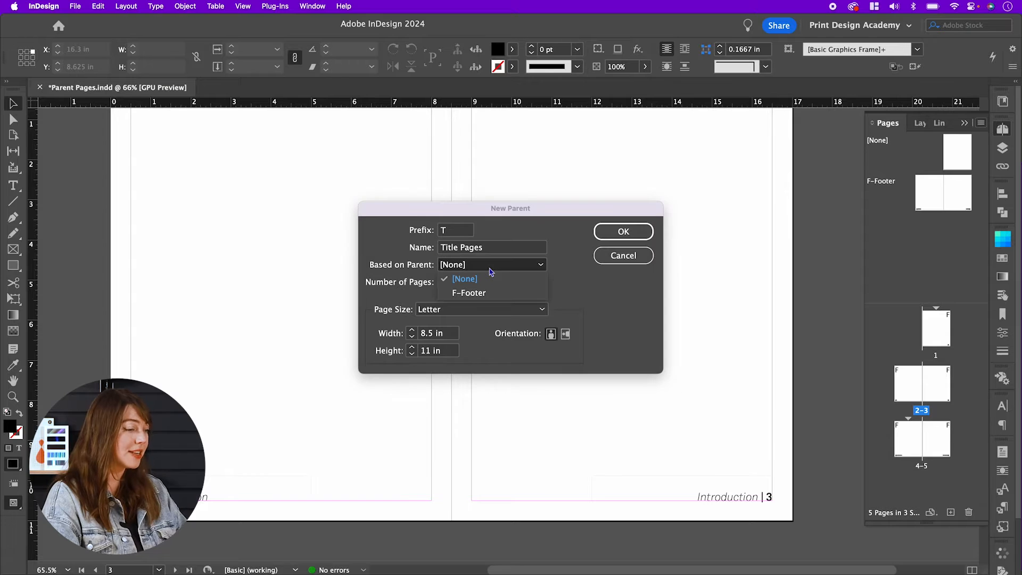
{"action": "left_click", "coordinate": [488, 293]}
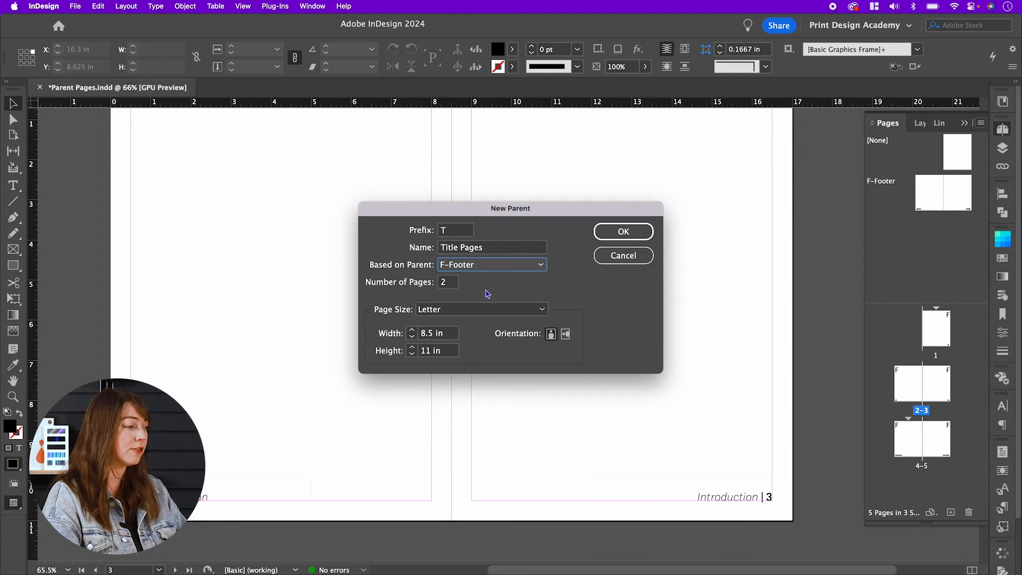
{"action": "left_click", "coordinate": [624, 230]}
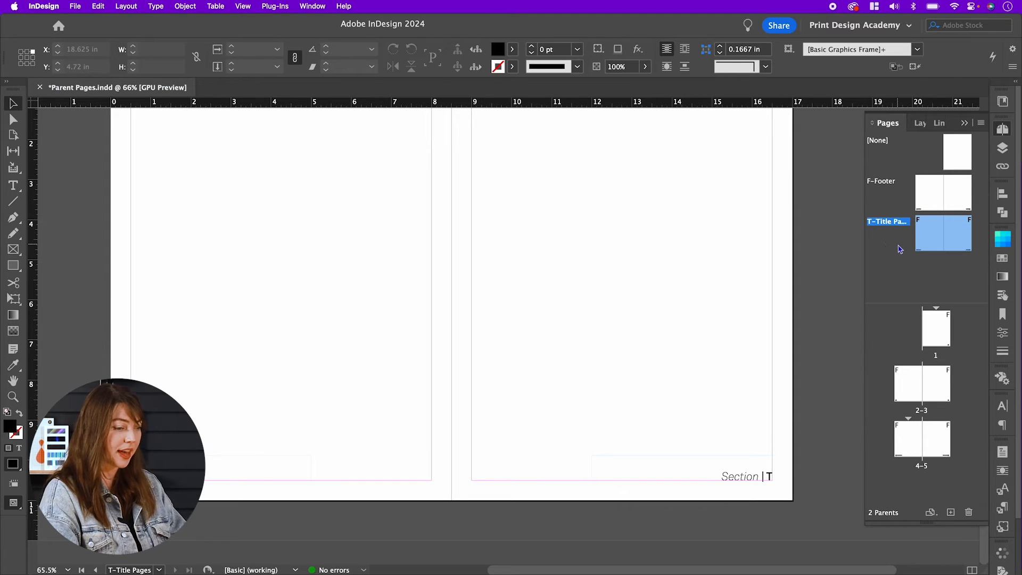
Check whether the inherited footer on the right page of the Title Pages parent can be selected.
{"action": "left_click", "coordinate": [682, 485]}
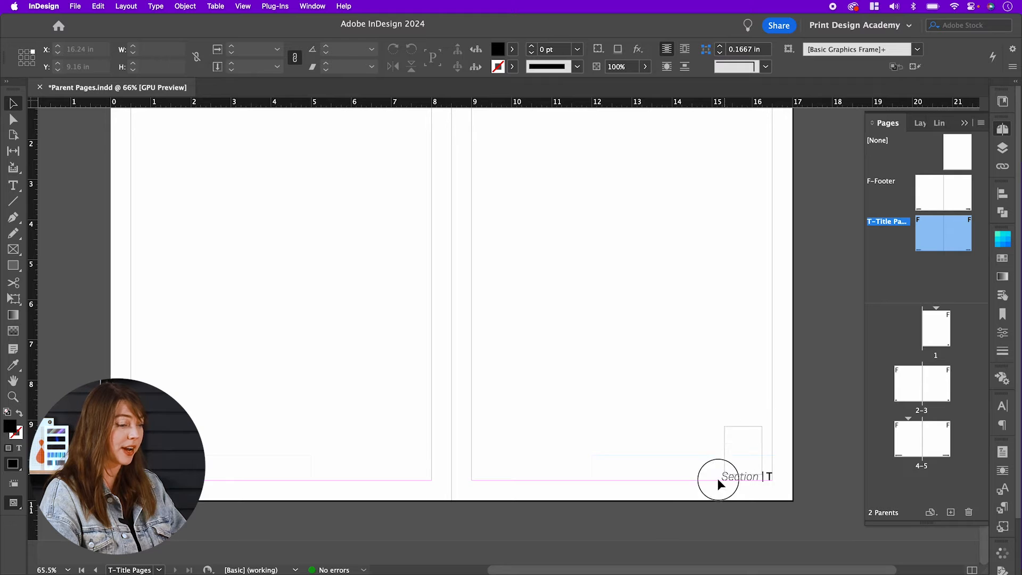
{"action": "left_click", "coordinate": [735, 468]}
{"action": "left_click", "coordinate": [685, 490]}
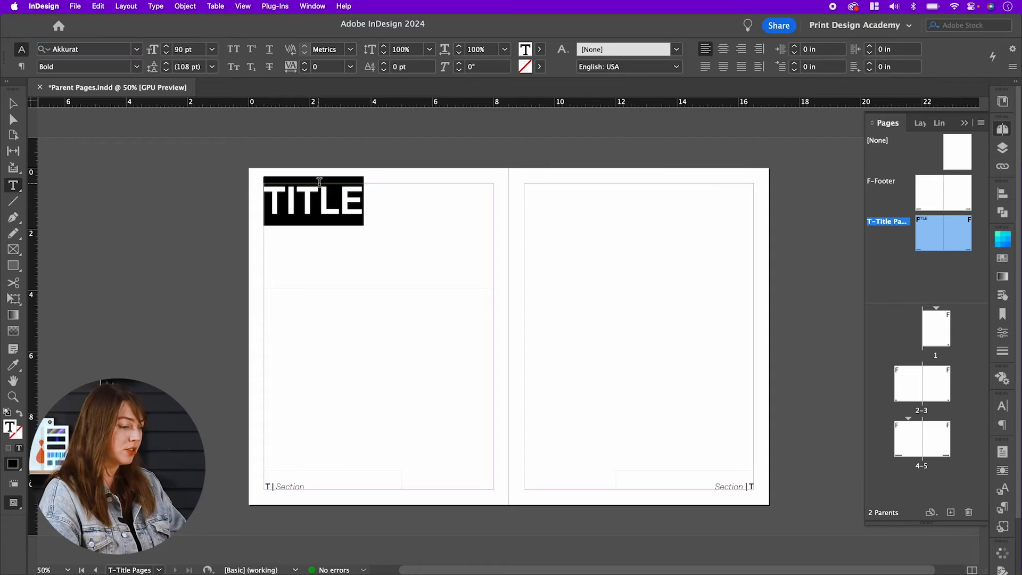
Fit the "TITLE" text frame on the left parent page to its text, 7.5 in wide and 1 in high, and deselect it.
{"action": "left_click", "coordinate": [326, 186]}
{"action": "key", "text": "Escape"}
{"action": "double_click", "coordinate": [376, 184]}
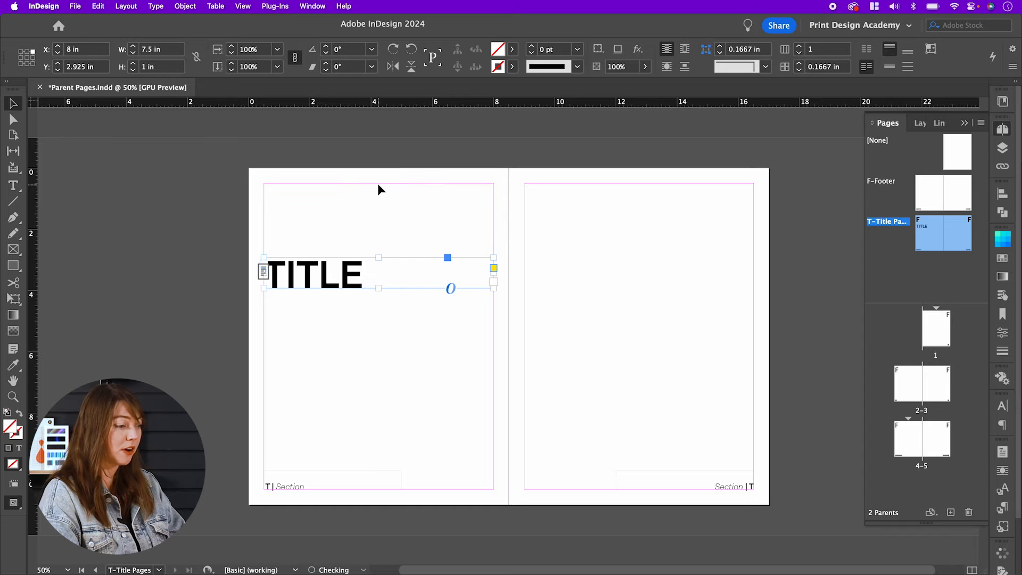
{"action": "left_click", "coordinate": [381, 243]}
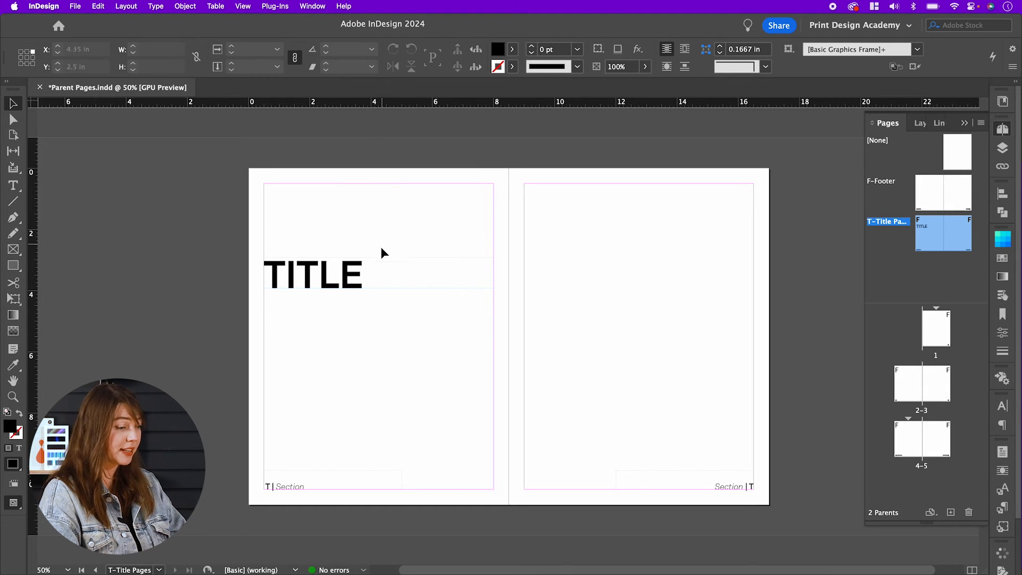
{"action": "left_click", "coordinate": [417, 229]}
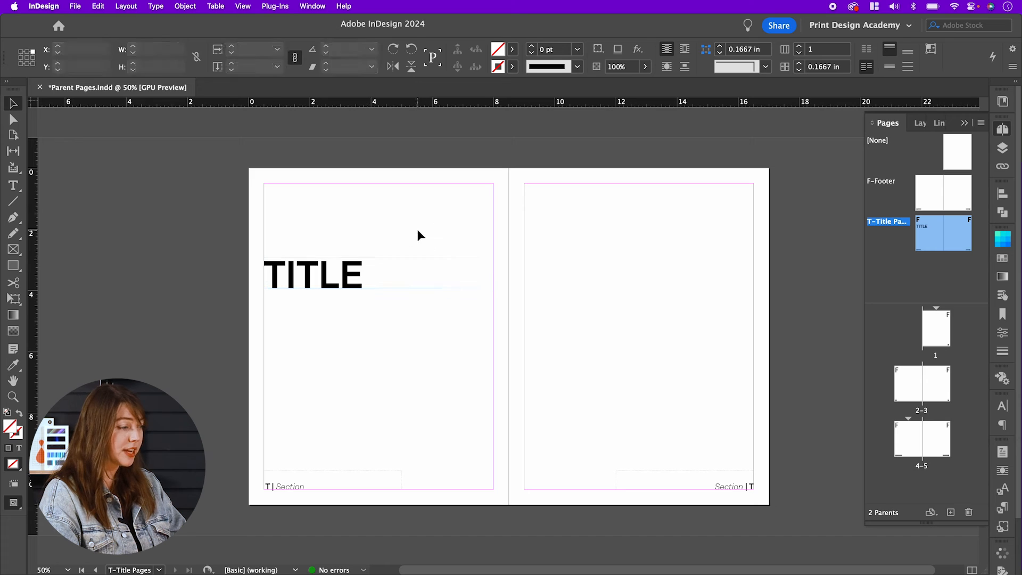
Draw a margin-wide text frame on the left parent page, from just below the title down to just above the footer.
{"action": "key", "text": "t"}
{"action": "left_click_drag", "start_coordinate": [264, 301], "coordinate": [495, 470]}
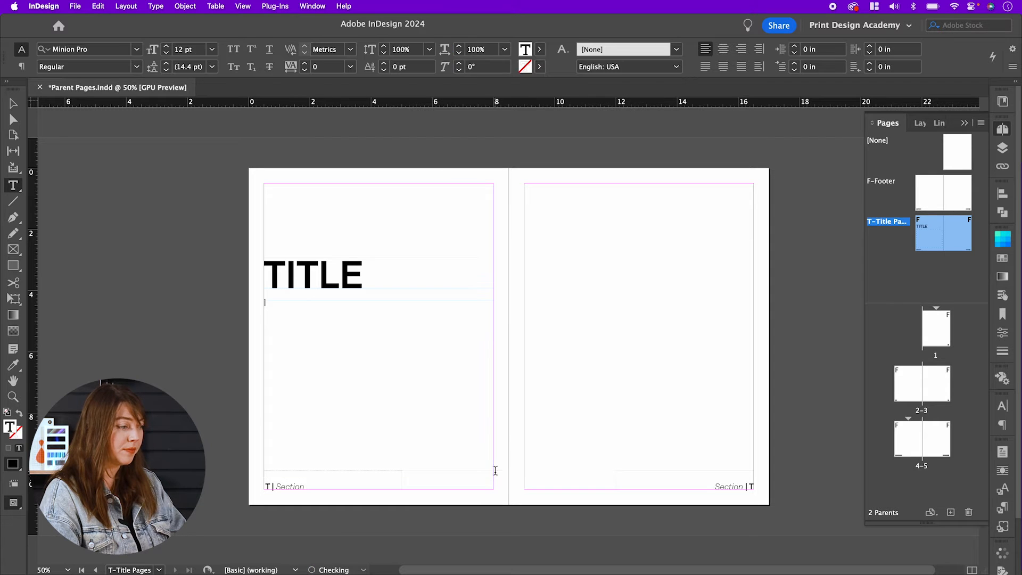